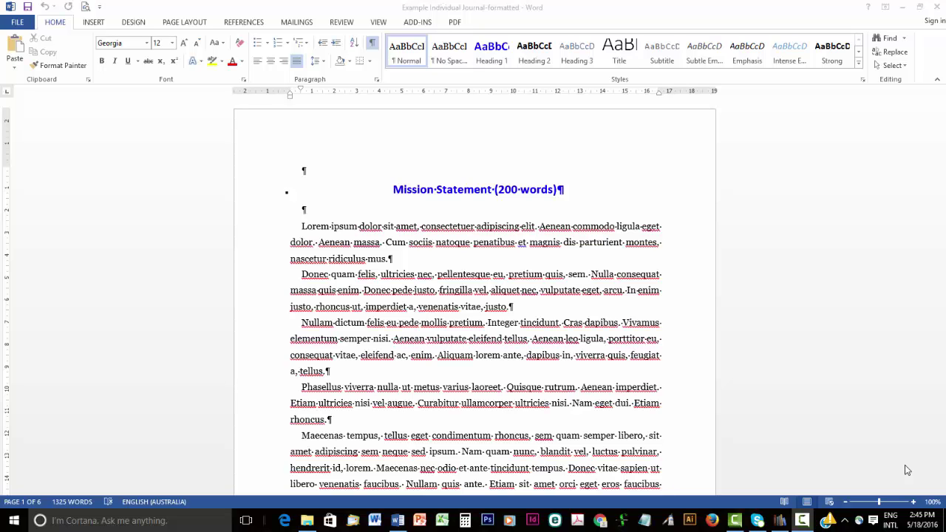
Open Word's Save As dialog on the Desktop folder and show the file type list.
scroll(868, 409, down, 12)
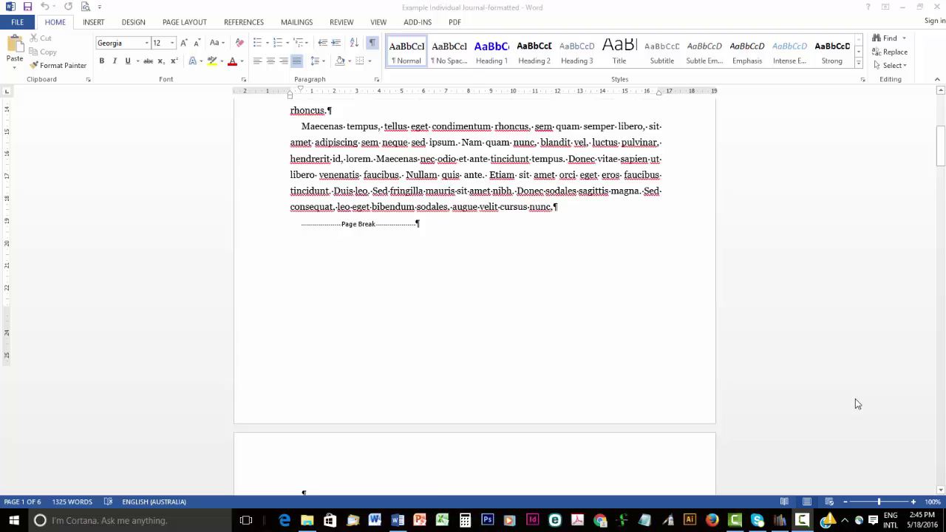
scroll(856, 400, down, 8)
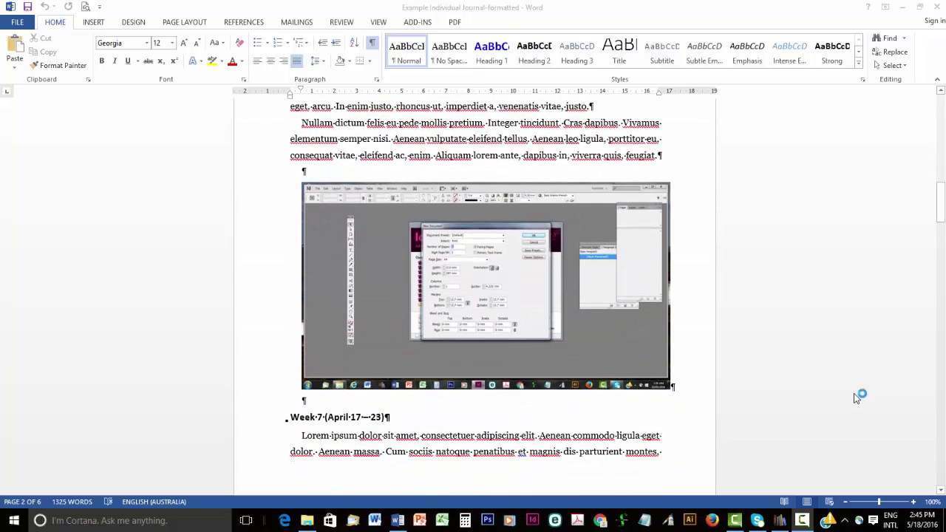
scroll(856, 398, down, 4)
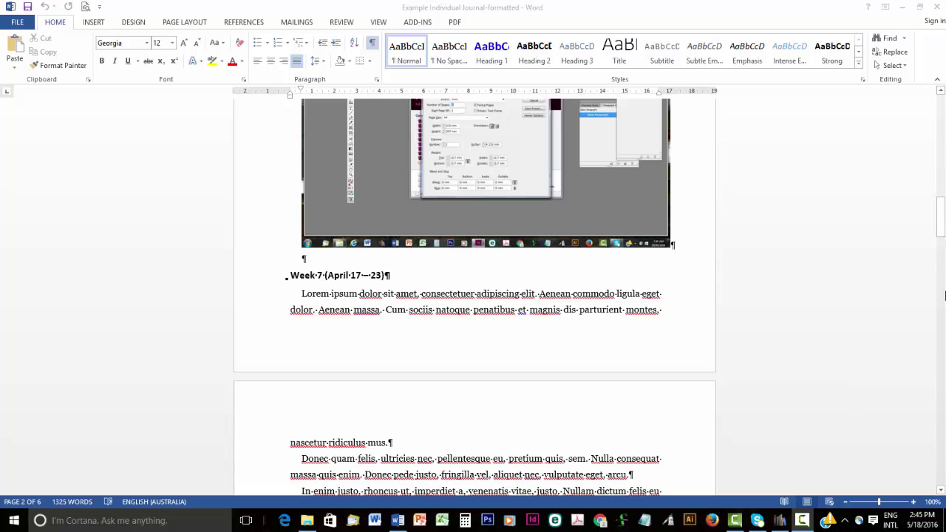
drag(941, 223, 943, 107)
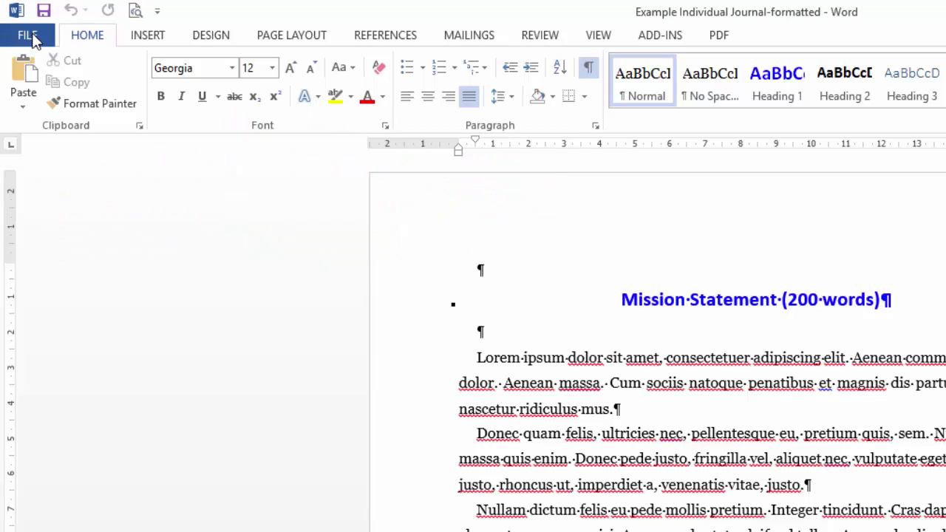
click(29, 37)
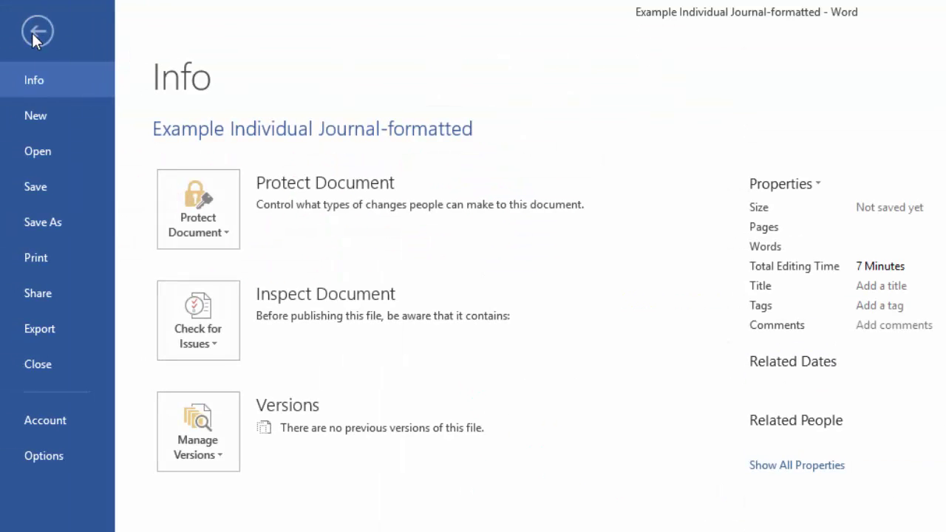
click(59, 222)
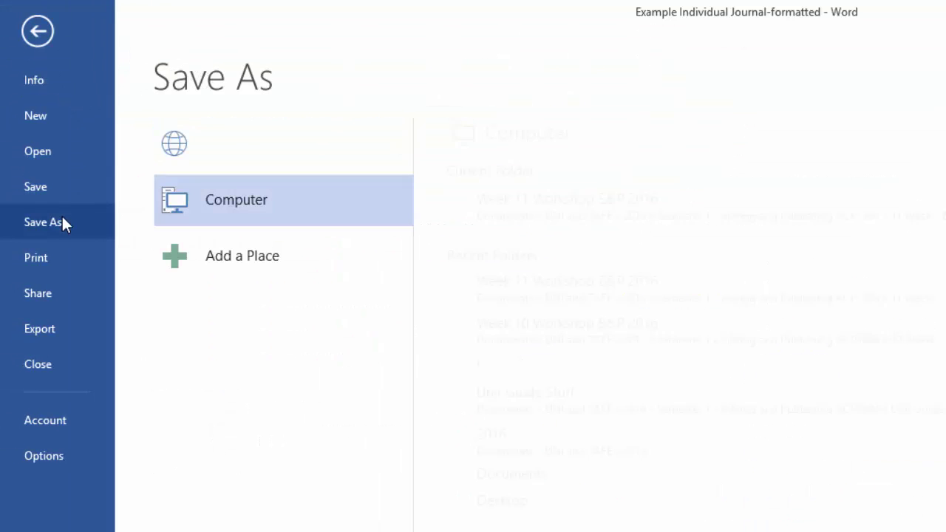
click(502, 501)
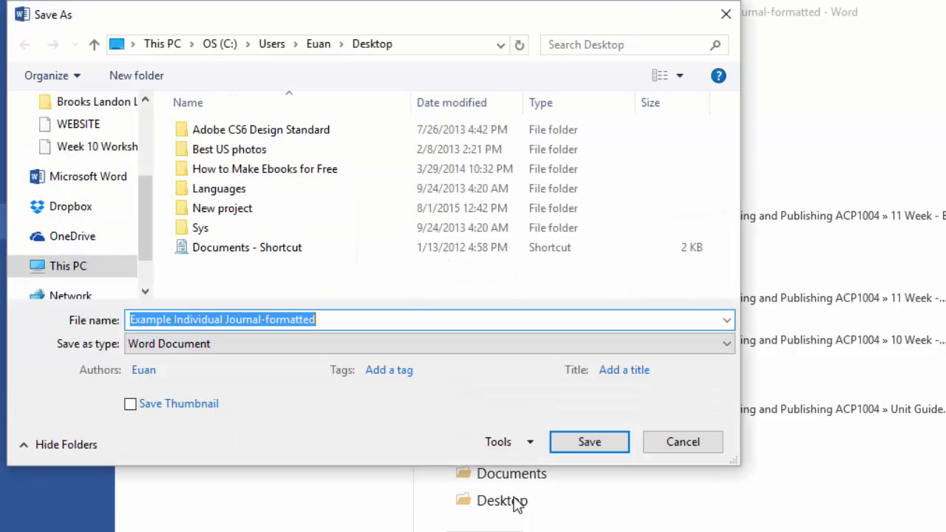
click(397, 353)
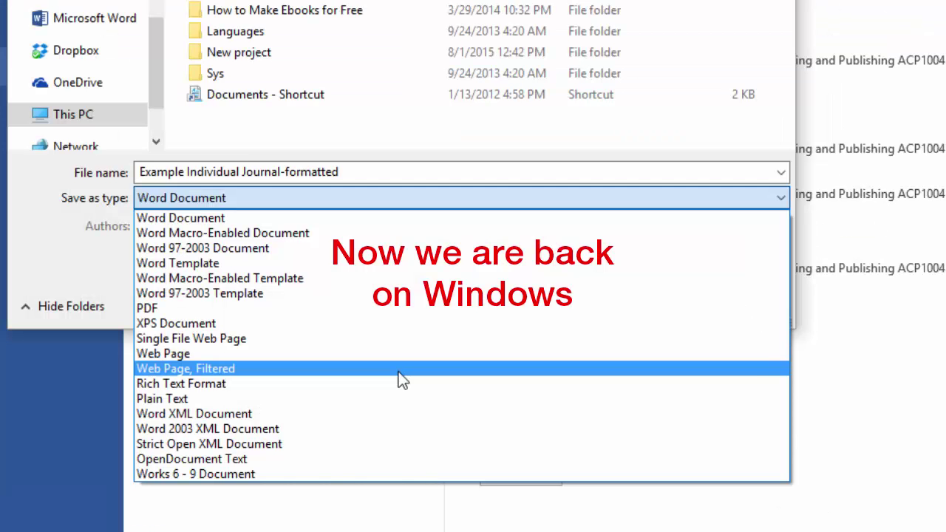
Save the journal to the Desktop as Web Page, Filtered, accepting the format warning.
click(401, 379)
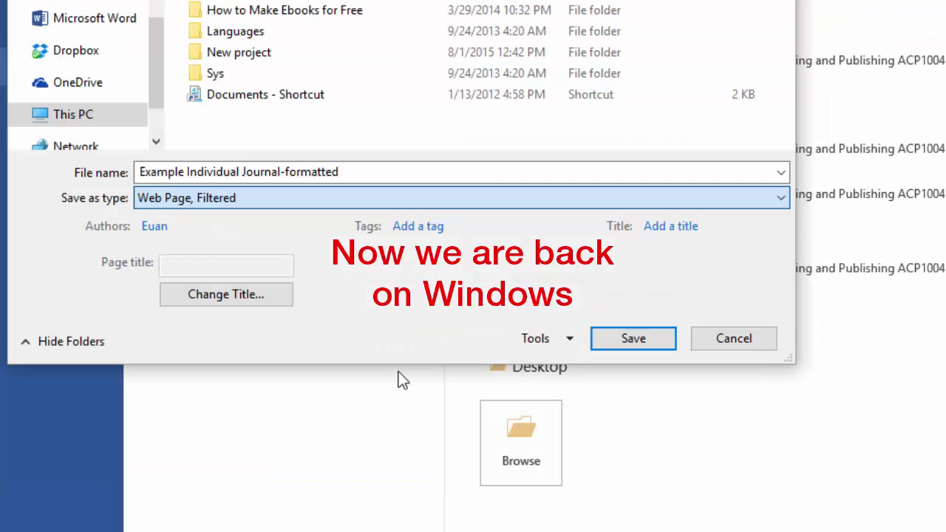
click(626, 338)
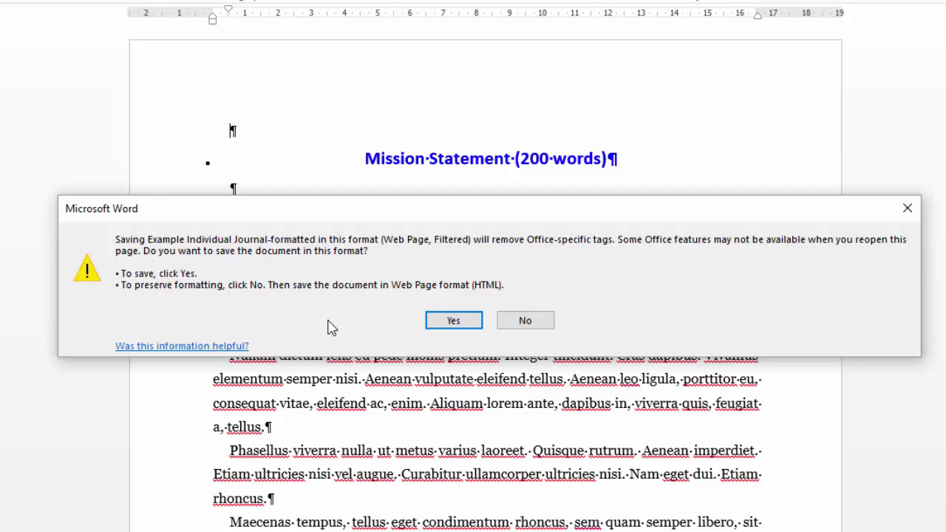
click(457, 324)
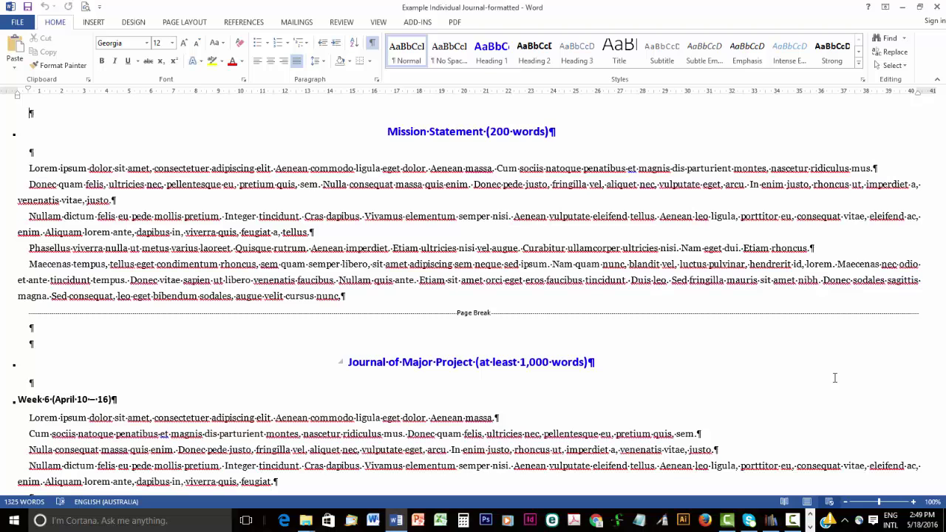
Close Word, bring up Calibre maximized, and check the Add books options.
click(939, 8)
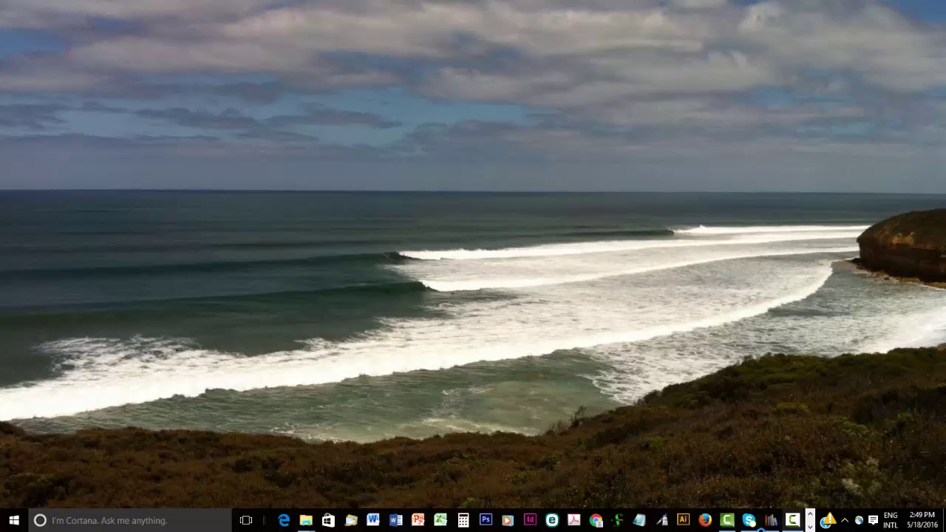
click(771, 522)
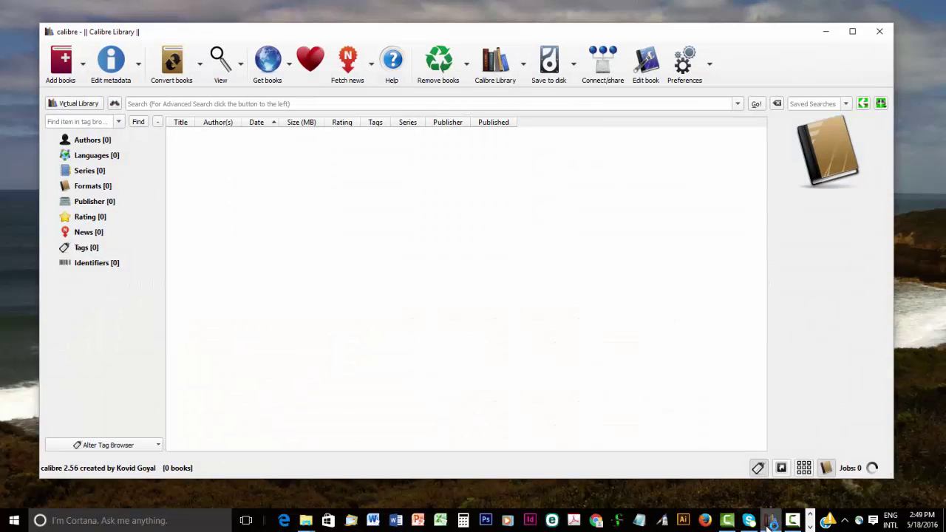
click(853, 31)
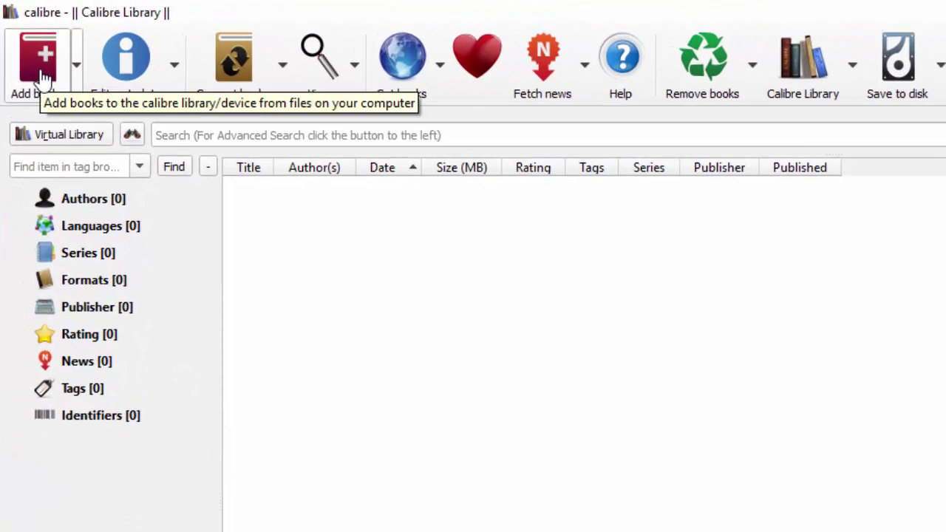
click(78, 63)
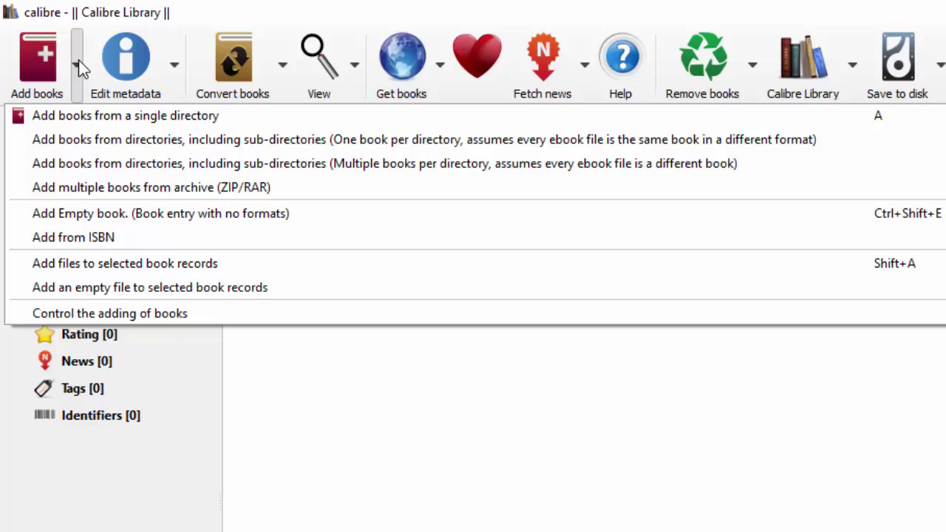
click(78, 62)
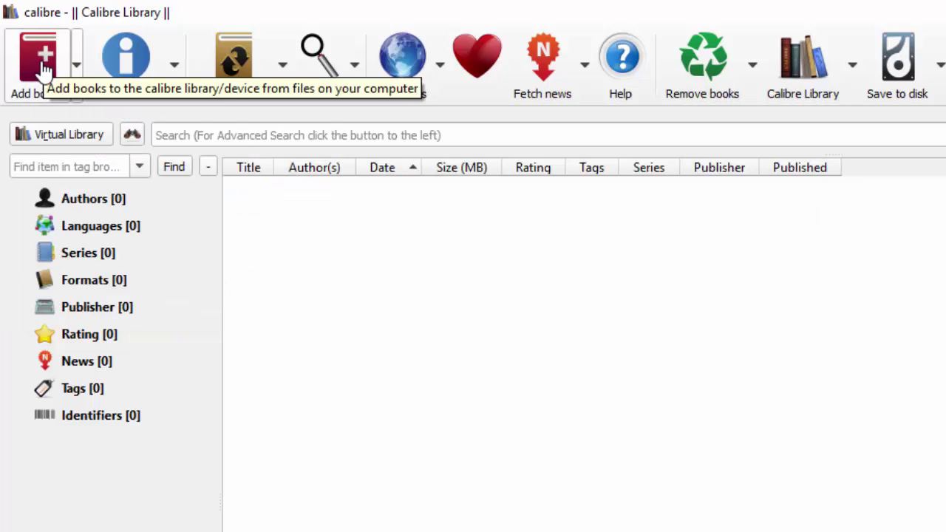
Add the Desktop file 'Example Individual Journal-formatted' HTM to the Calibre library.
click(44, 67)
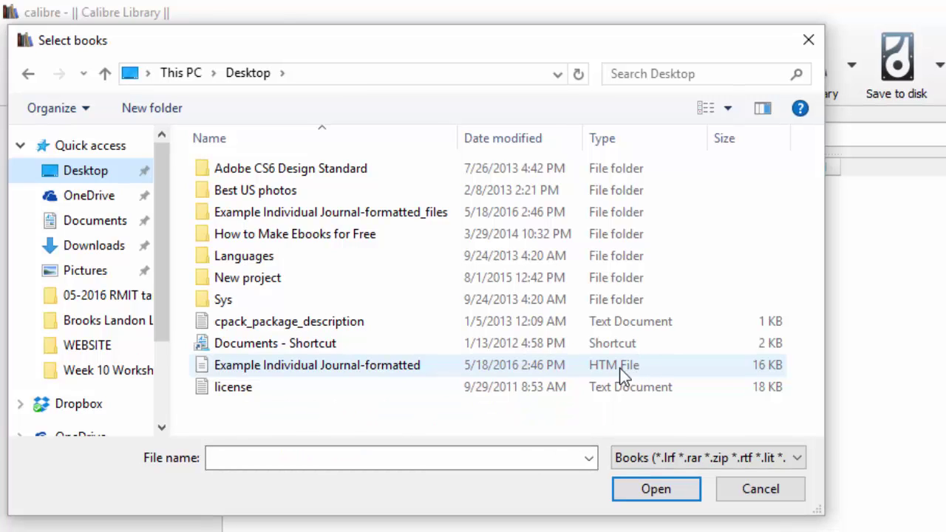
click(386, 369)
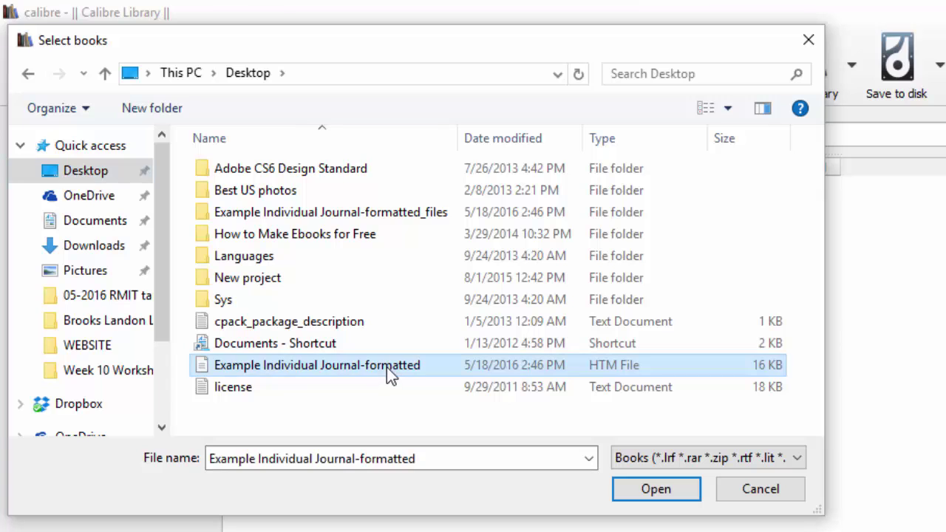
click(655, 490)
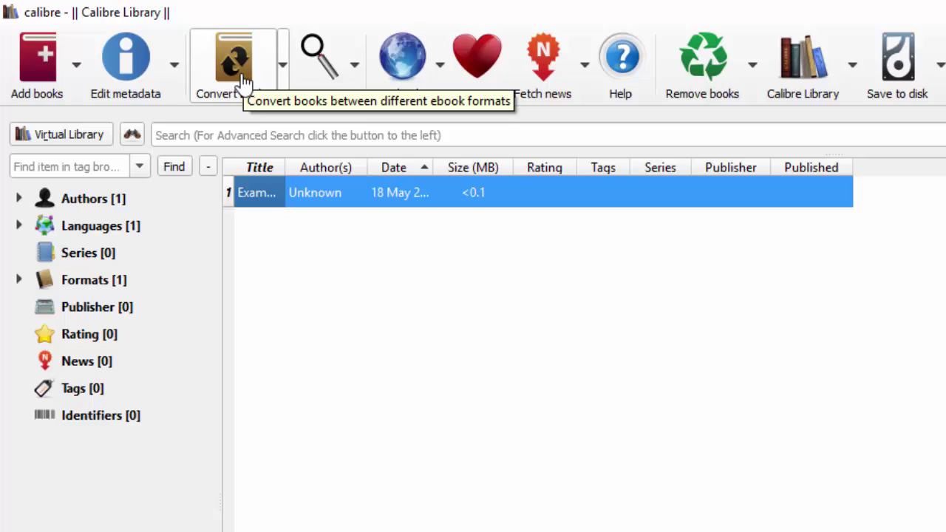
Open the conversion settings for the journal with EPUB as the output format.
click(284, 68)
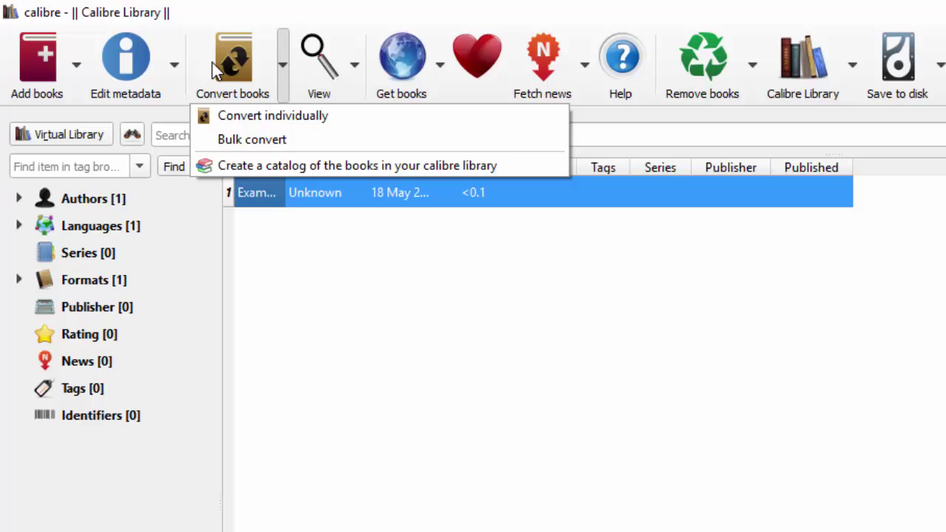
click(231, 71)
click(232, 74)
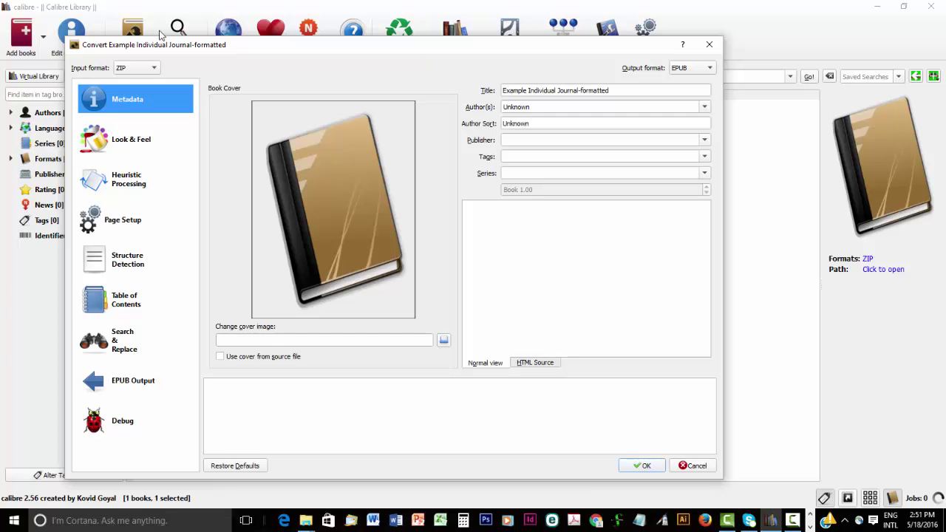
Trim the title to 'Example Individual Journal' and replace author Unknown with the author's name.
click(617, 89)
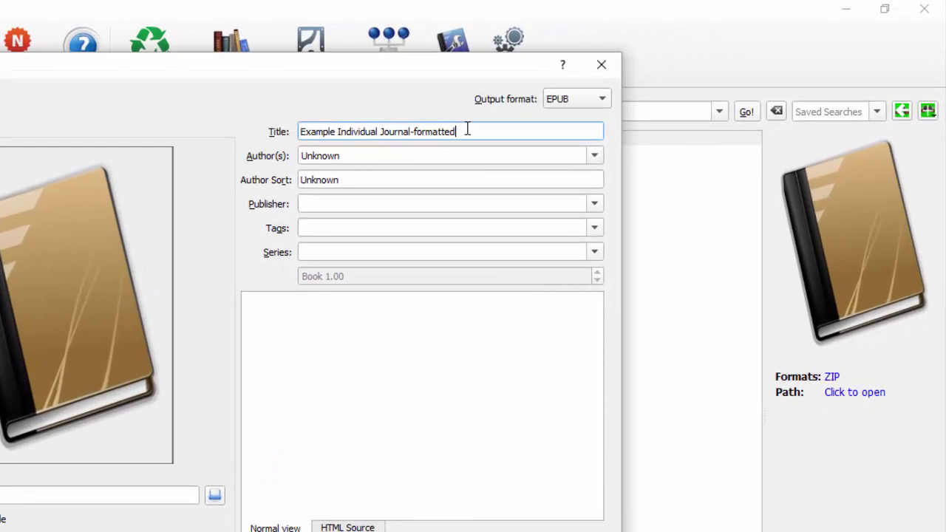
key(BackSpace)
key(BackSpace)
key(BackSpace)
key(BackSpace)
key(BackSpace)
key(BackSpace)
key(BackSpace)
key(BackSpace)
key(BackSpace)
key(BackSpace)
click(606, 103)
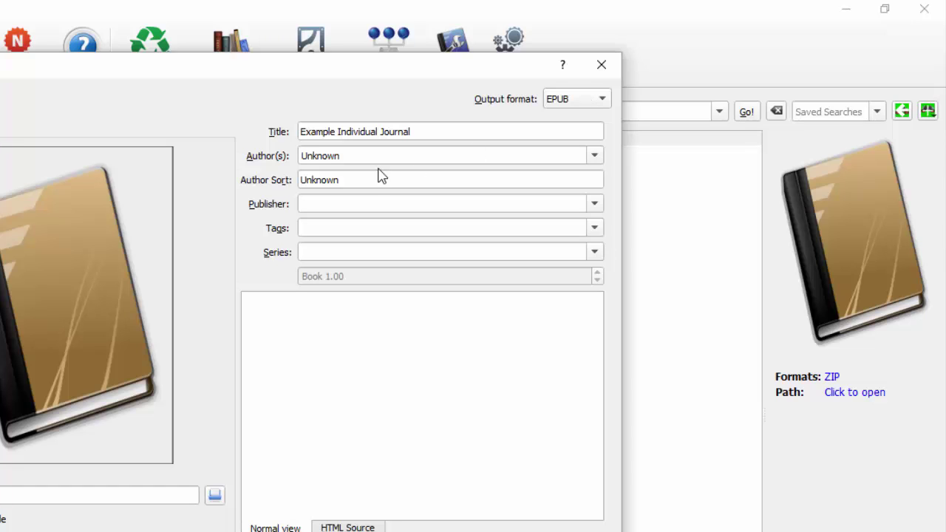
drag(369, 154, 267, 160)
text(E)
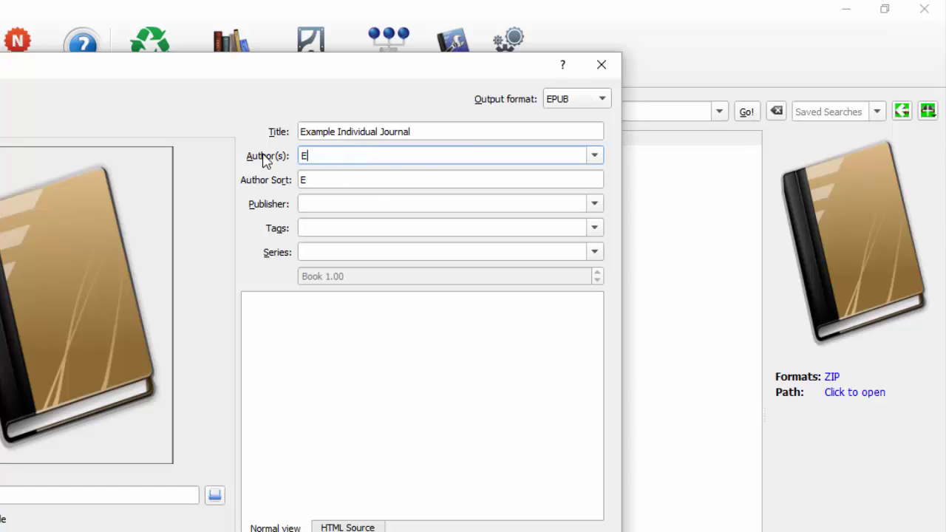
text(uan Mitchell)
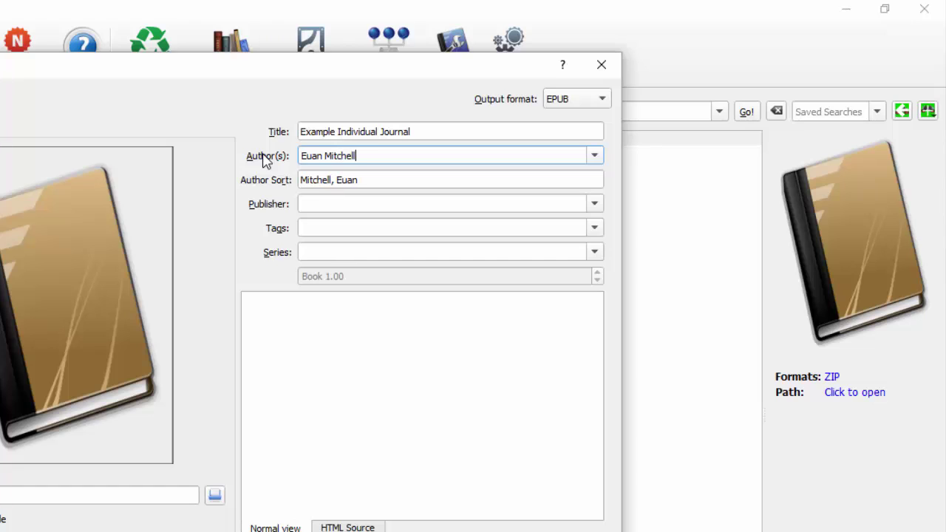
Set publisher OverDog Press and tags InDesign CS6, PhotoShop, POD, print on demand.
click(317, 205)
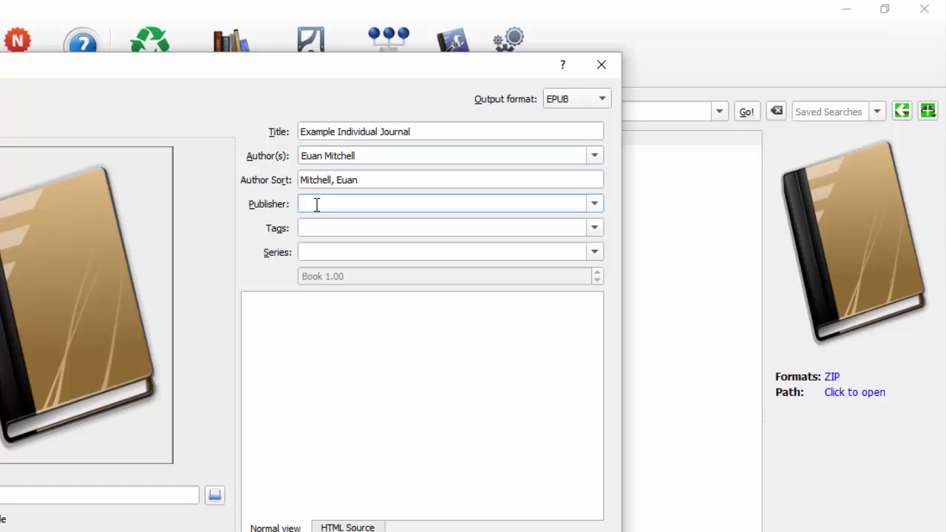
text(OverDog Press)
click(320, 229)
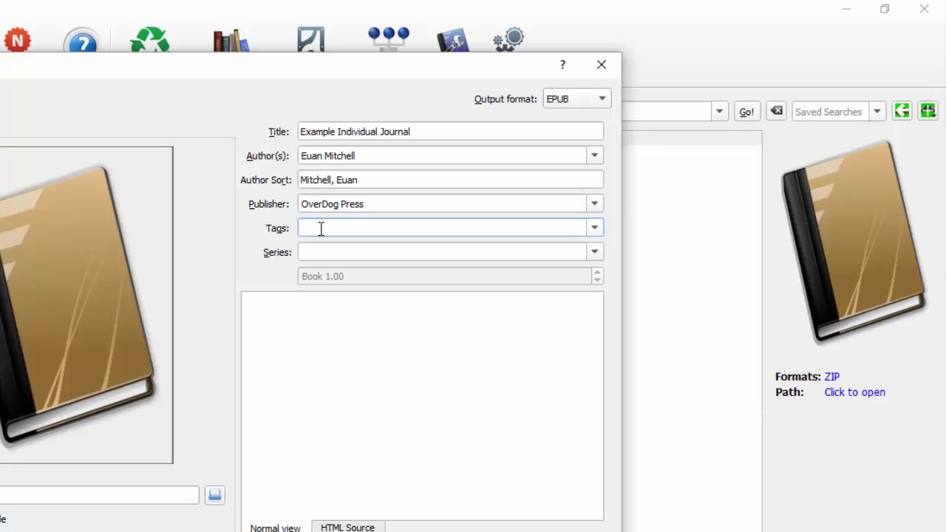
text(InDesign CS6, PhotoShop,)
text(POD)
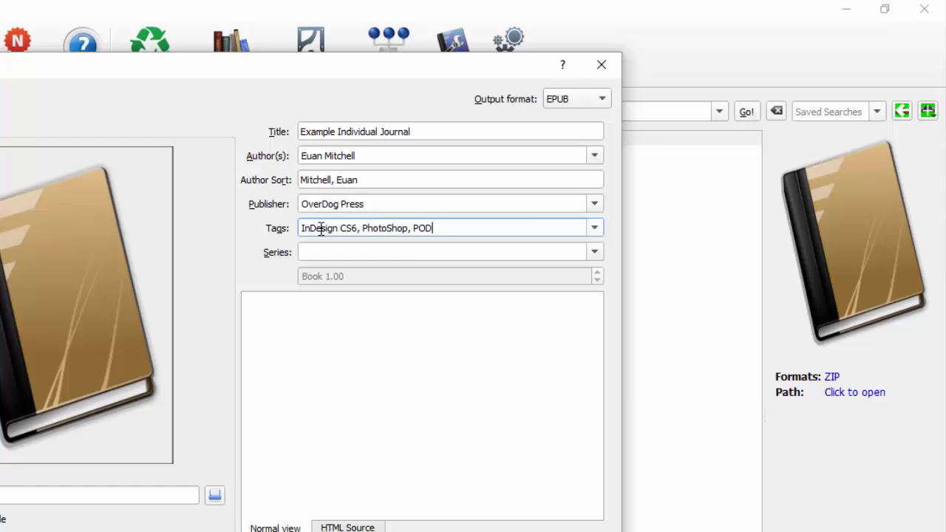
text(, print on demand,)
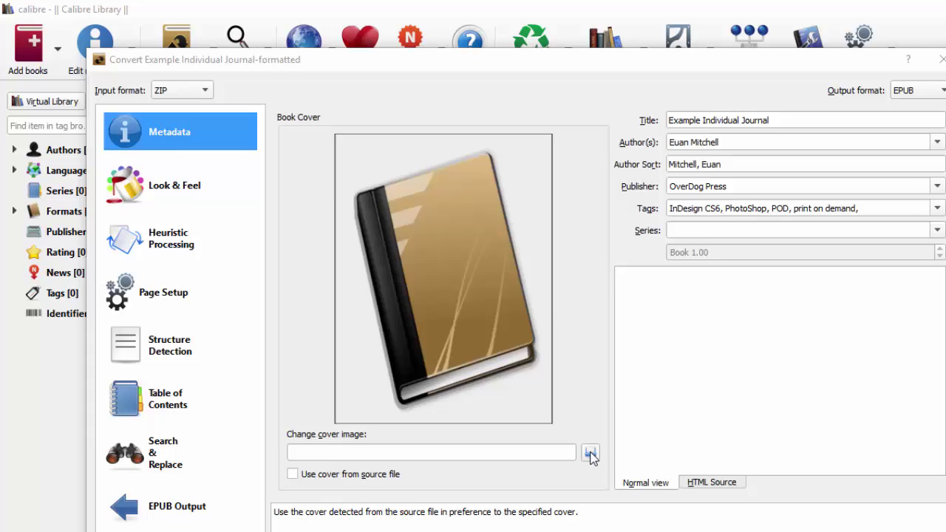
Set the book cover to the Example Ebook Cover image.
click(565, 403)
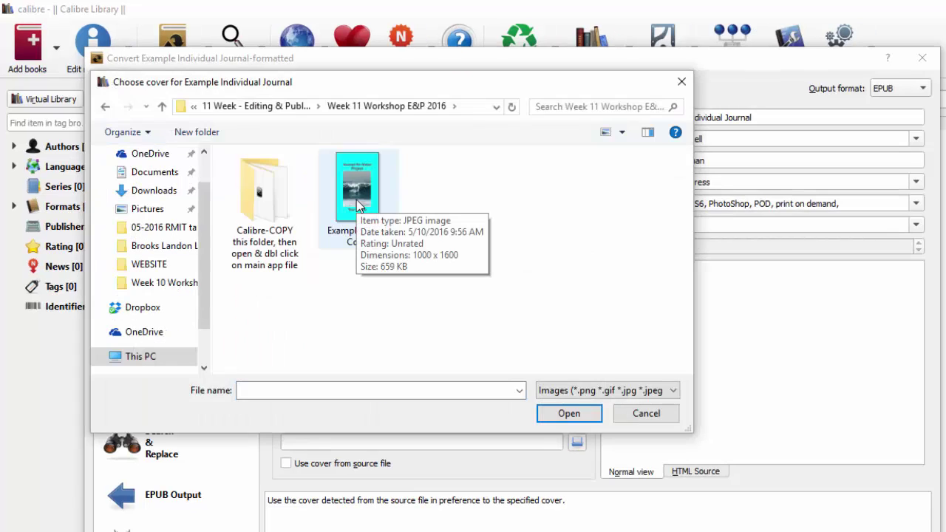
click(356, 194)
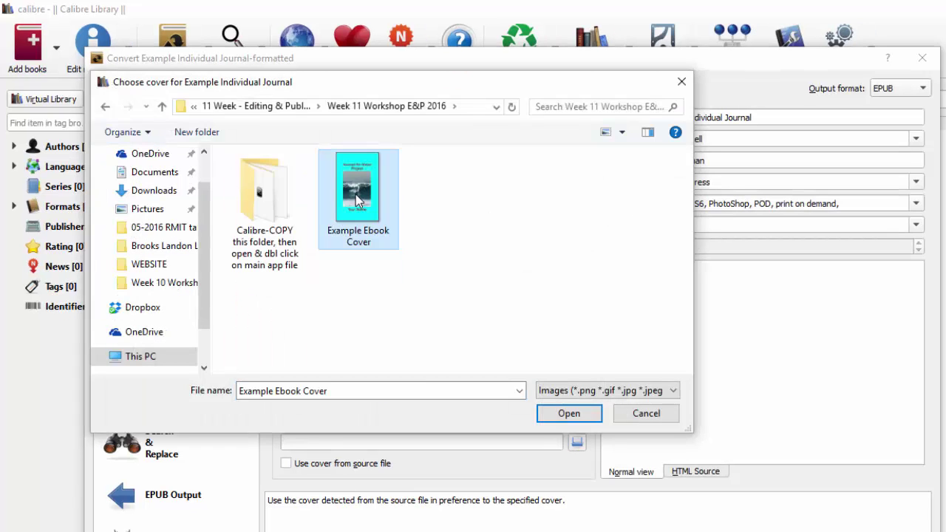
click(571, 415)
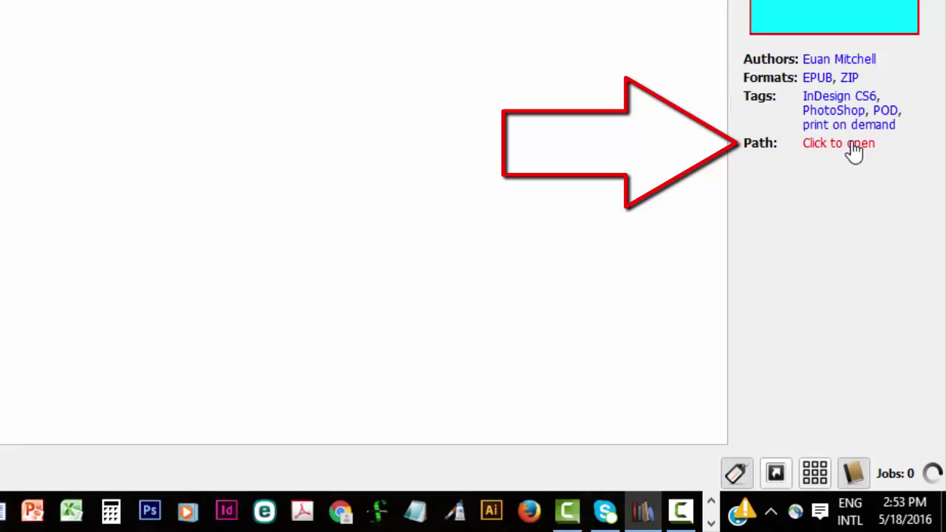
click(855, 145)
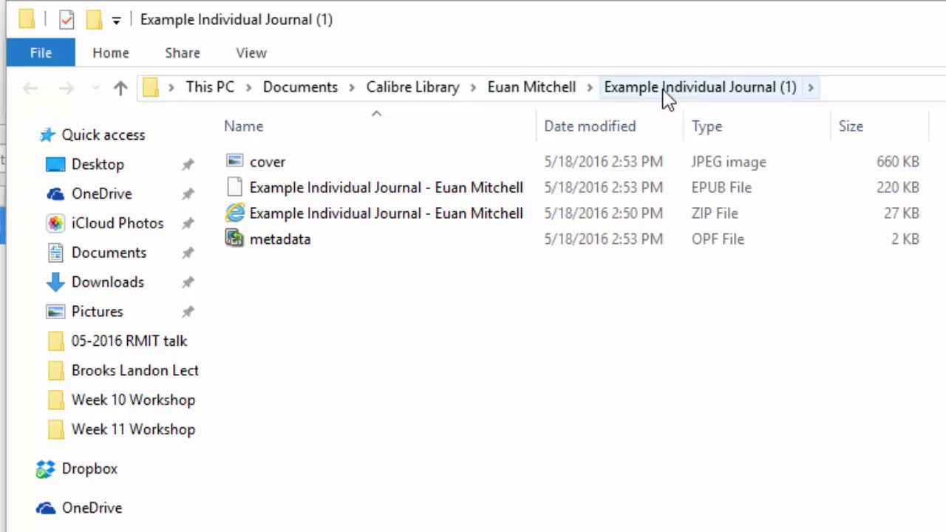
click(342, 194)
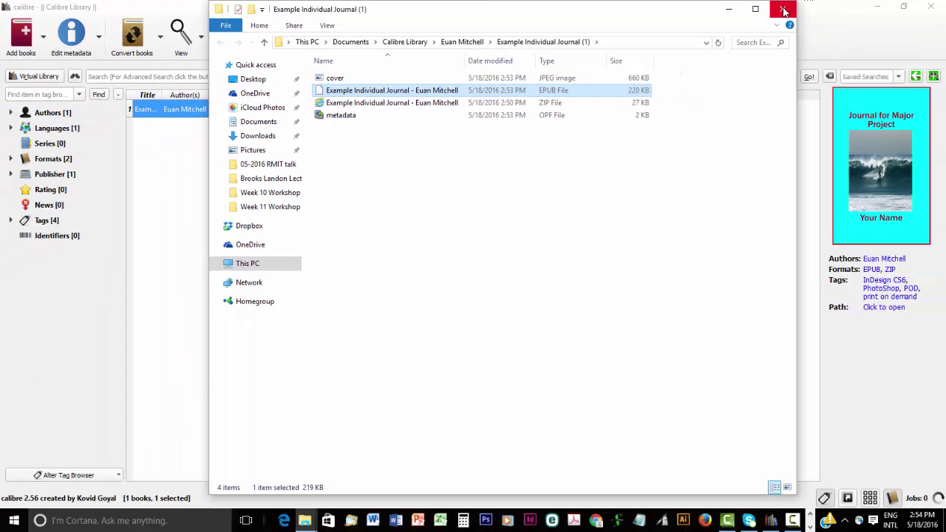
click(784, 9)
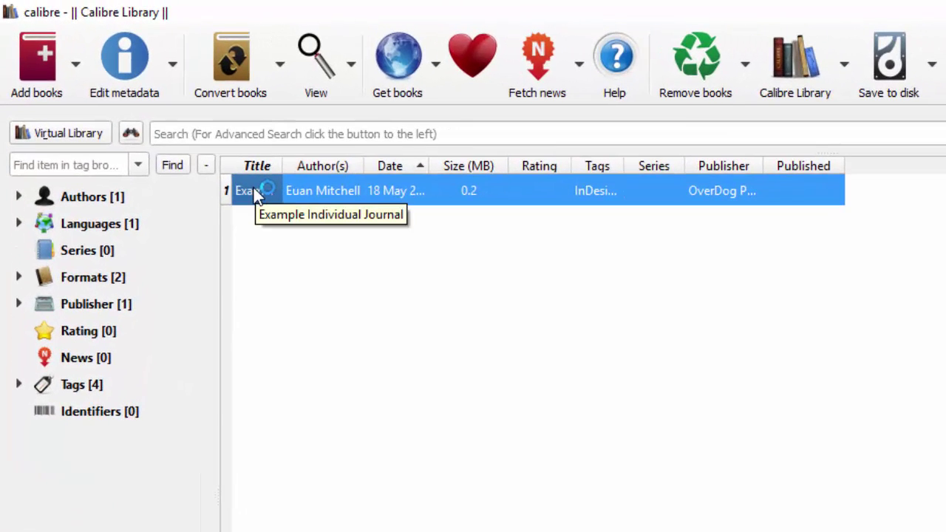
Open the EPUB journal in the viewer and page forward six times to Week 7.
double_click(255, 194)
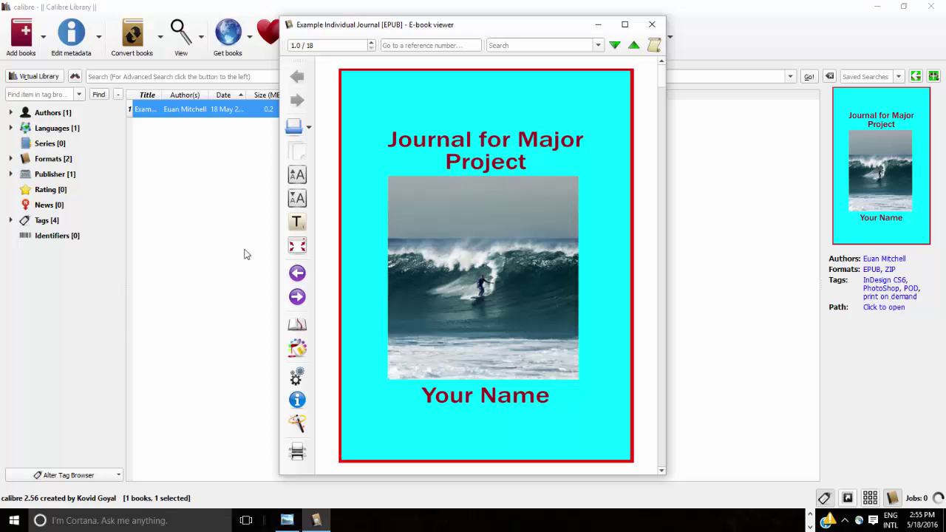
click(298, 298)
click(298, 297)
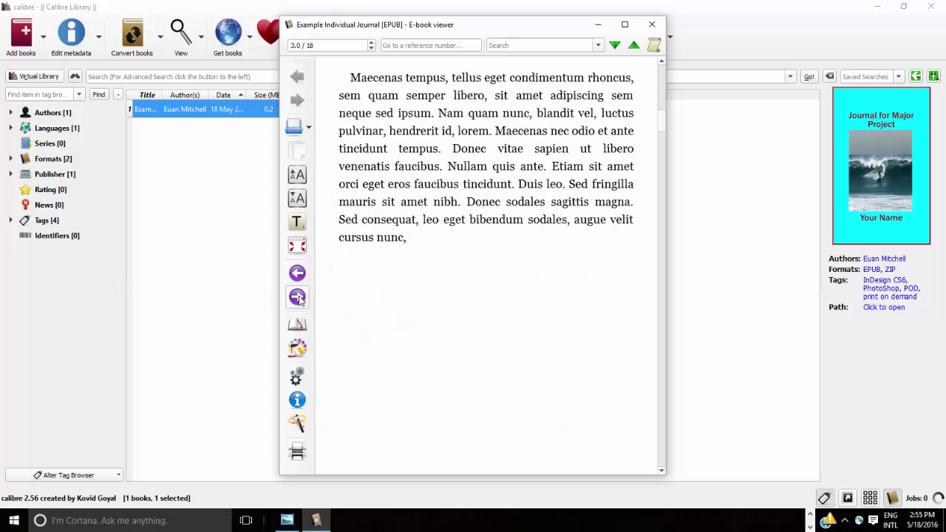
click(298, 297)
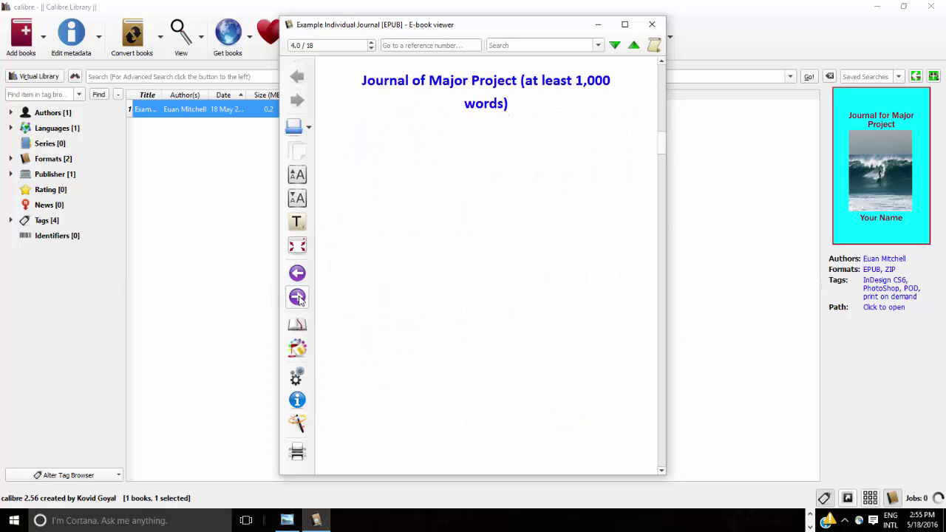
click(298, 297)
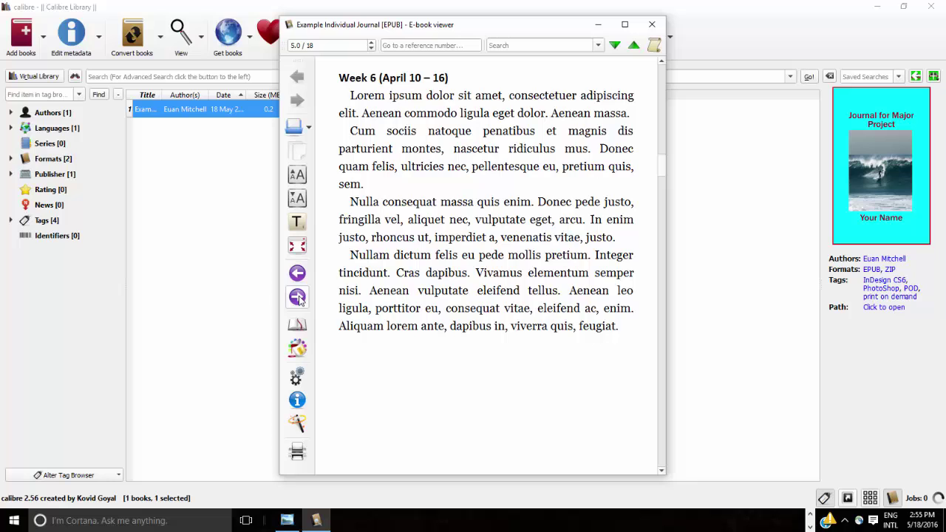
click(298, 297)
click(298, 297)
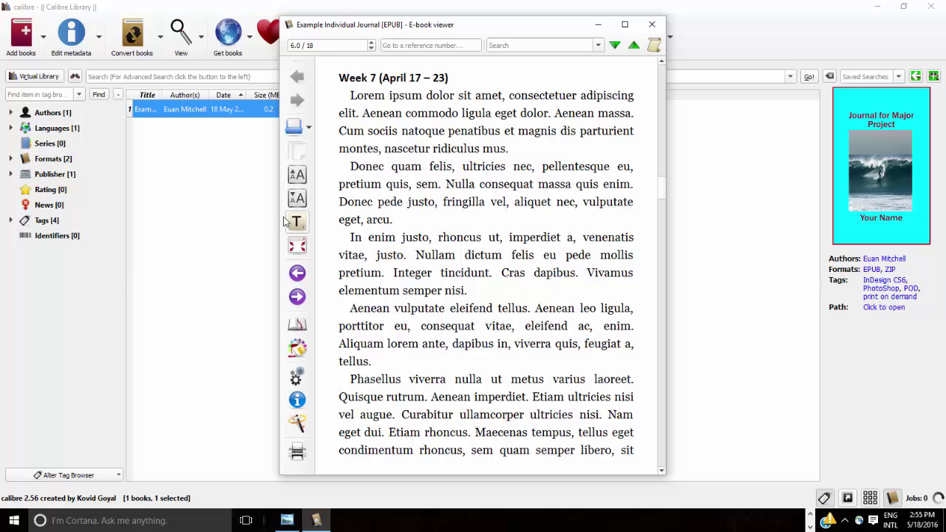
Enlarge the viewer text three steps, then shrink it four steps.
click(297, 176)
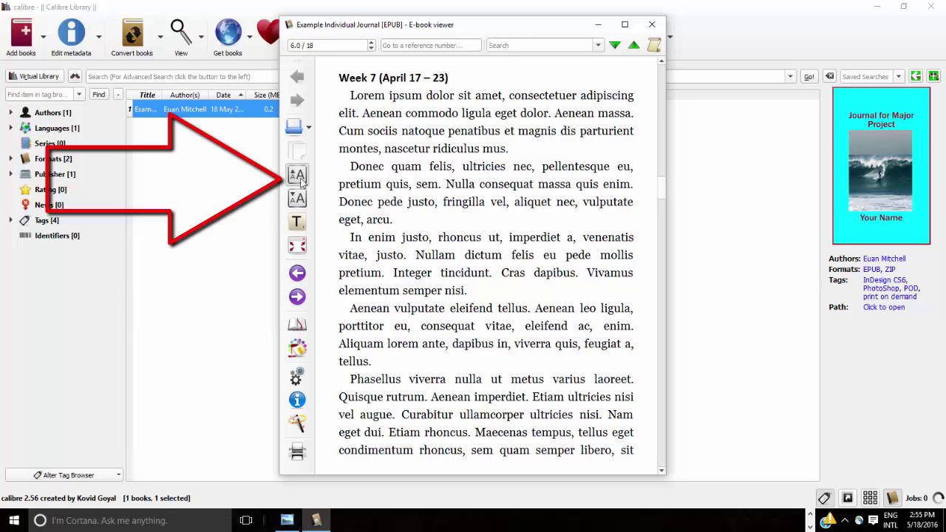
key(ctrl+plus)
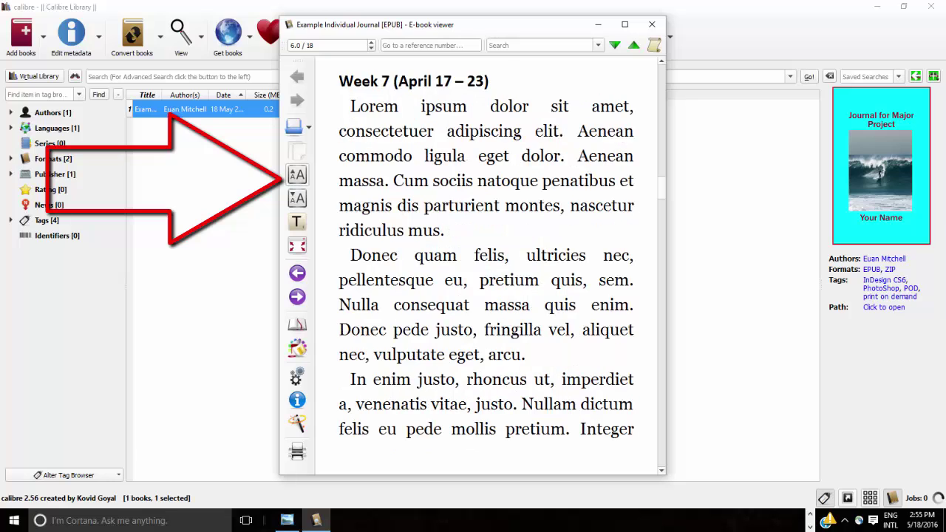
key(ctrl+plus)
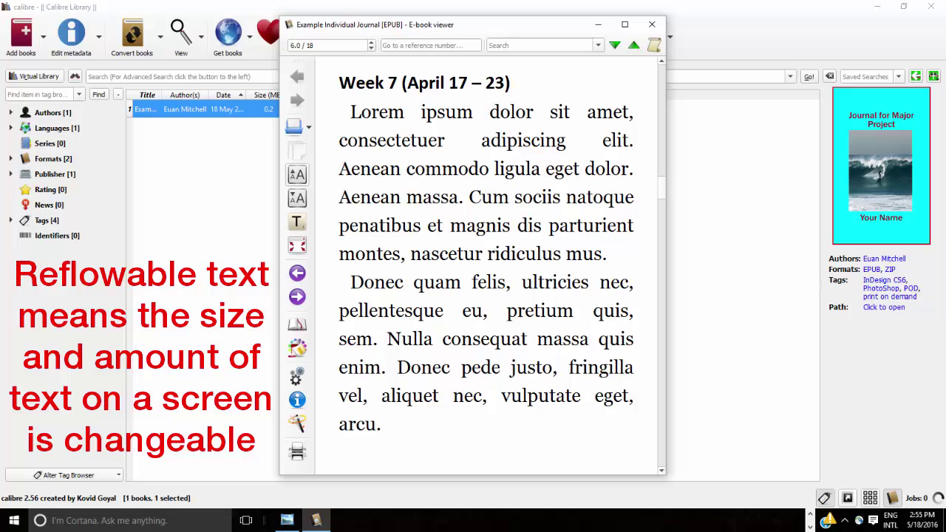
click(299, 201)
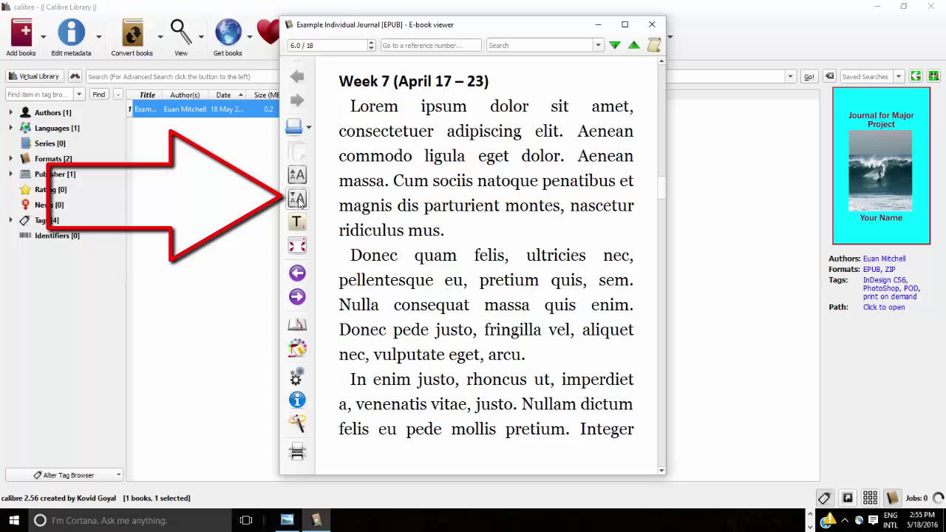
click(299, 201)
click(299, 201)
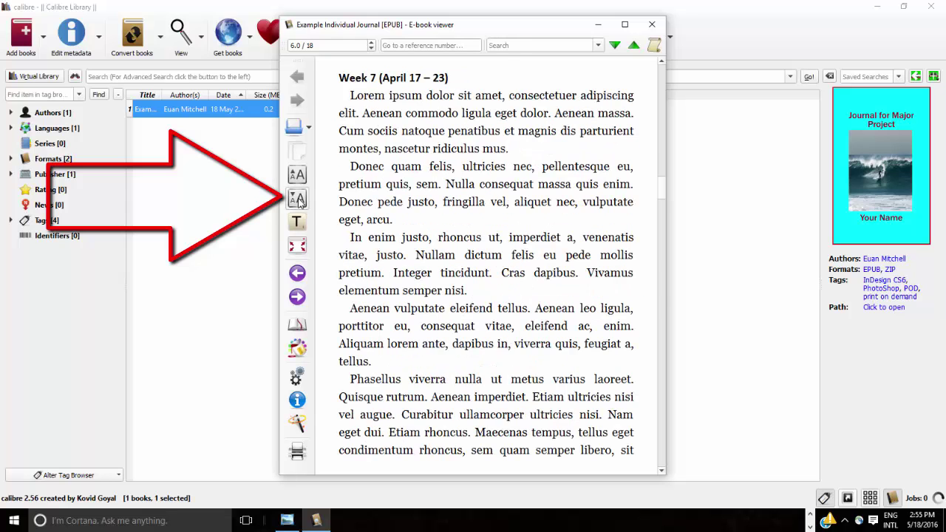
click(298, 201)
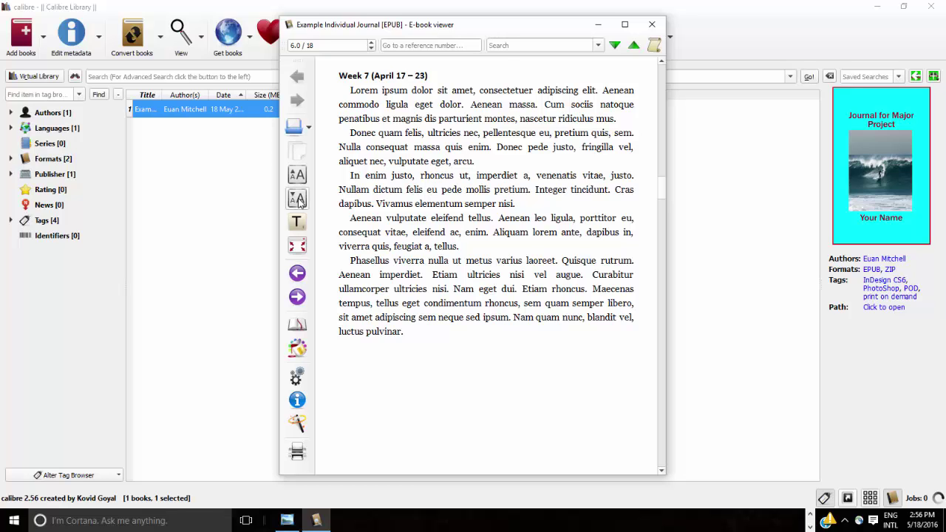
Page back five times to the cover and close the e-book viewer.
click(297, 274)
click(297, 273)
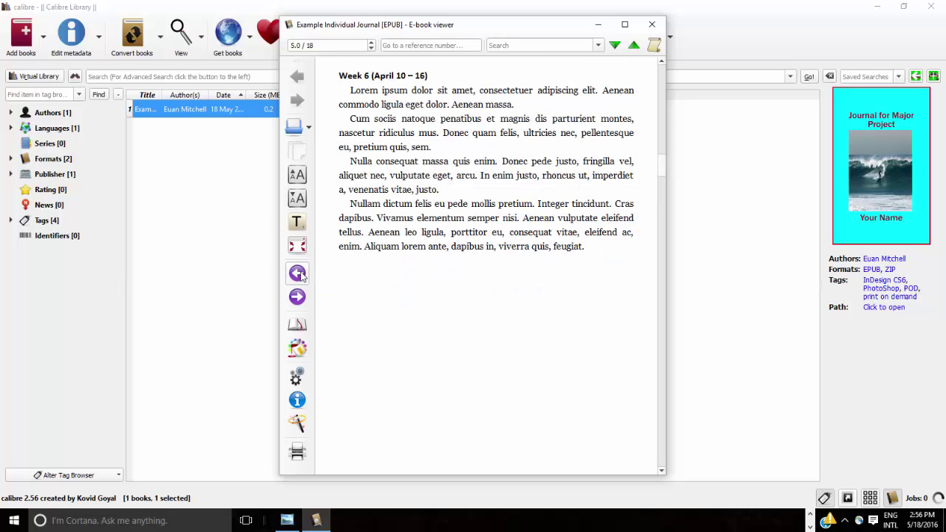
click(297, 274)
click(297, 273)
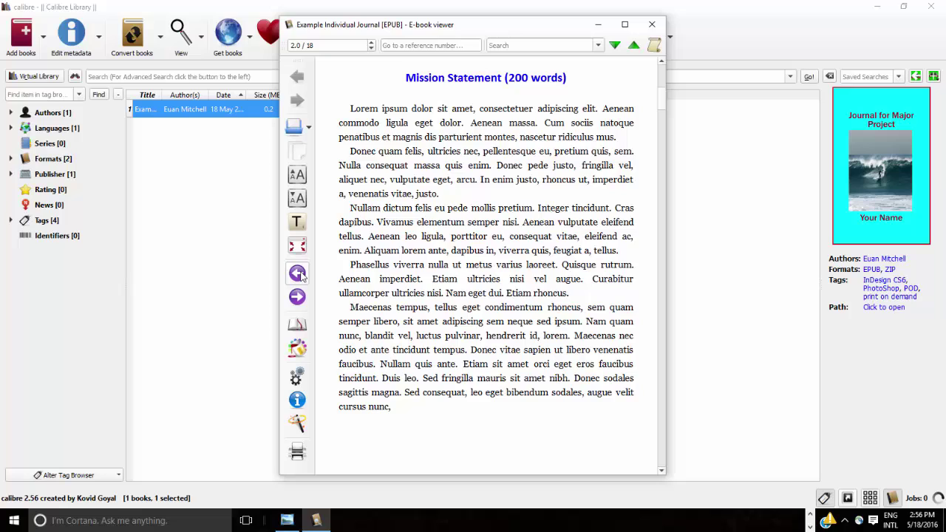
click(297, 274)
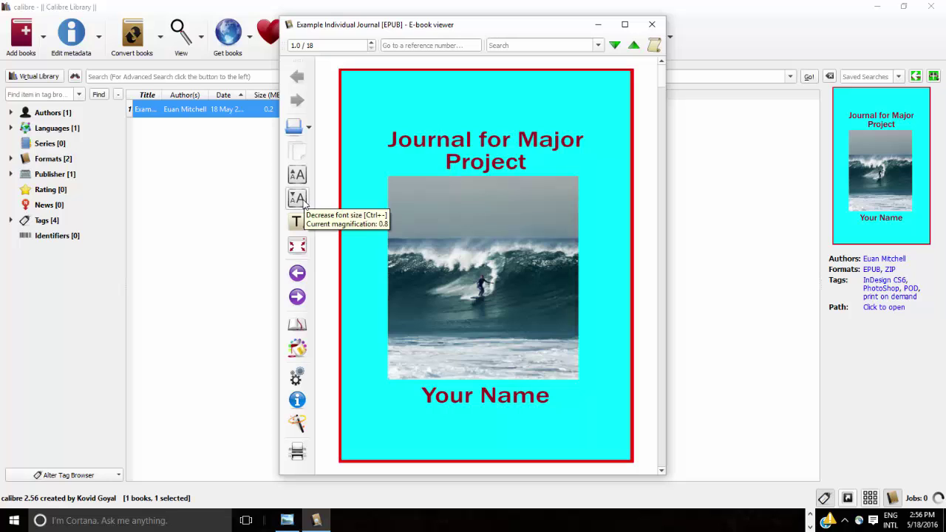
click(652, 24)
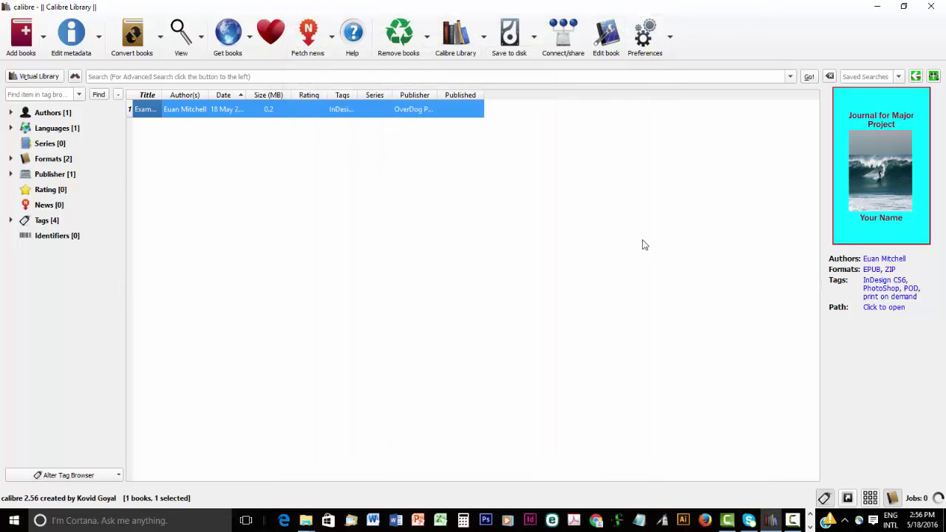